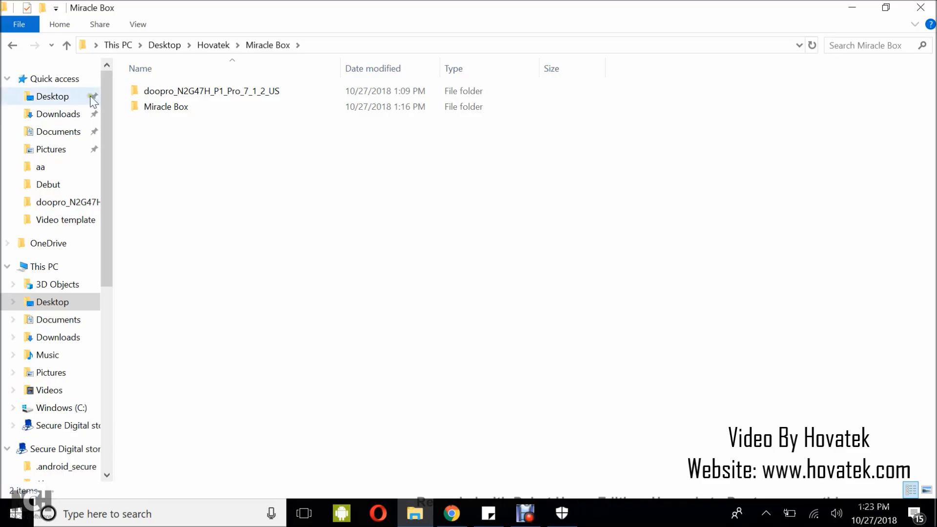
- Check the firmware files inside the doopro_N2G47H_P1_Pro_7_1_2_US folder, and return to the parent folder
{"action": "left_click", "coordinate": [144, 105]}
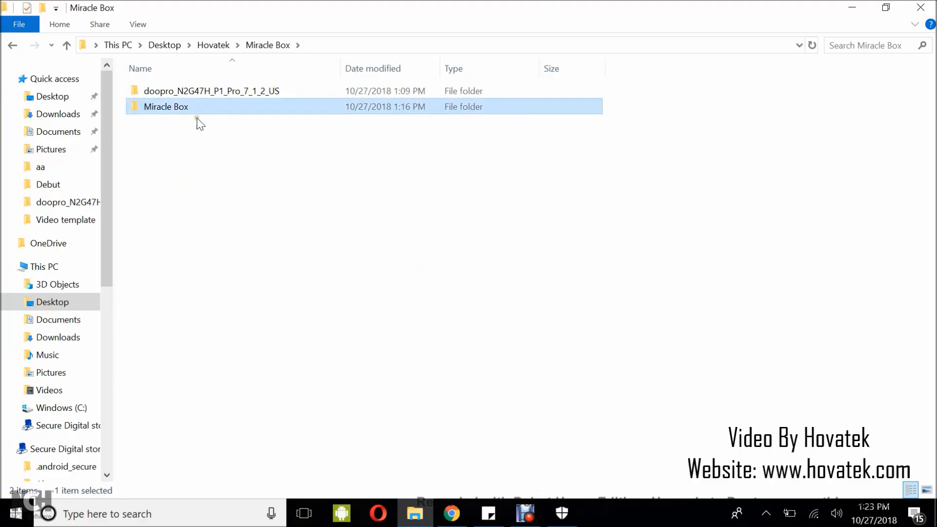
{"action": "left_click", "coordinate": [200, 92]}
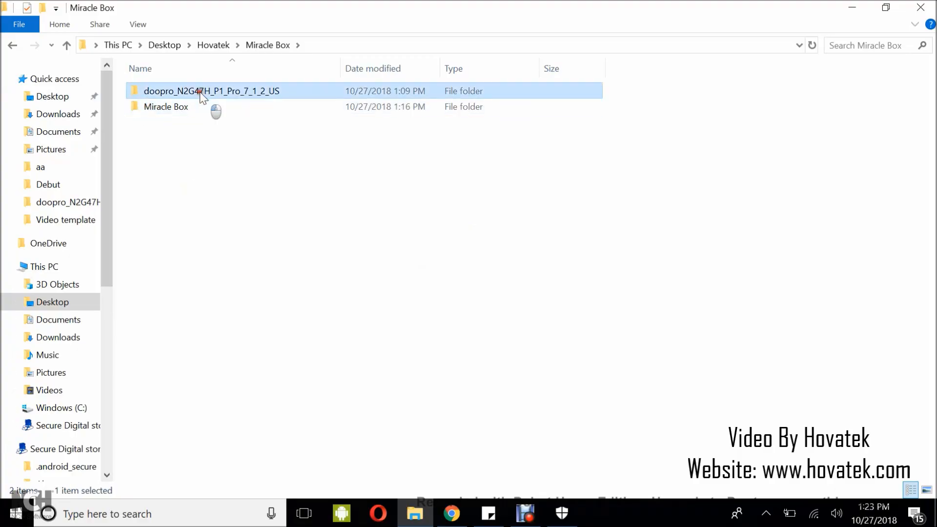
{"action": "double_click", "coordinate": [200, 91]}
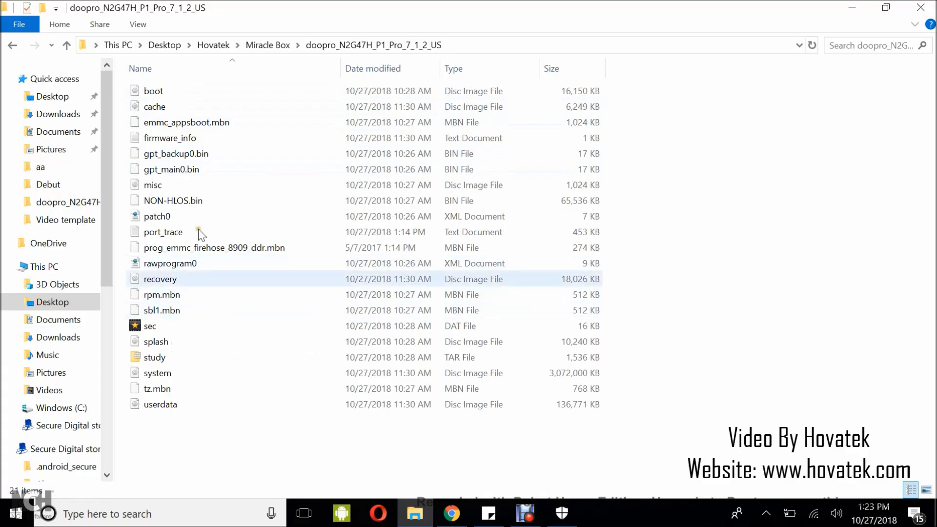
{"action": "left_click", "coordinate": [261, 48]}
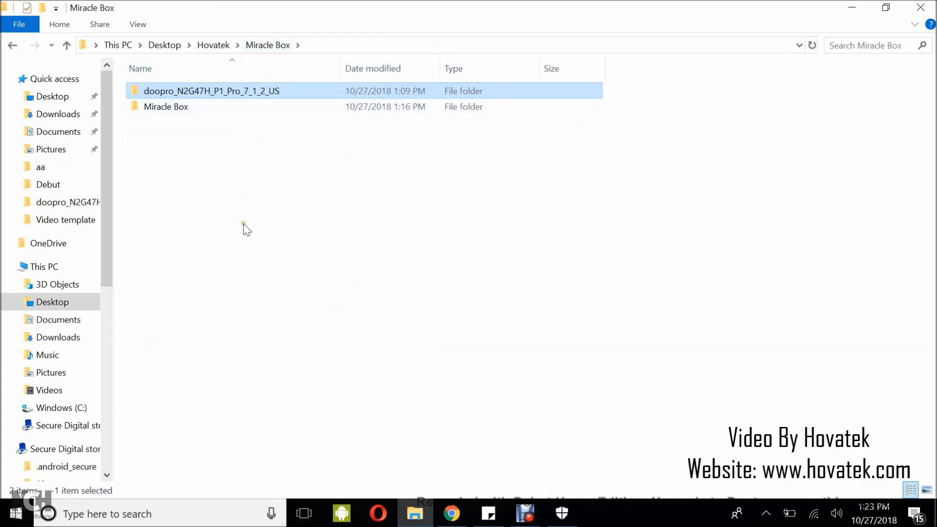
{"action": "left_click", "coordinate": [244, 225]}
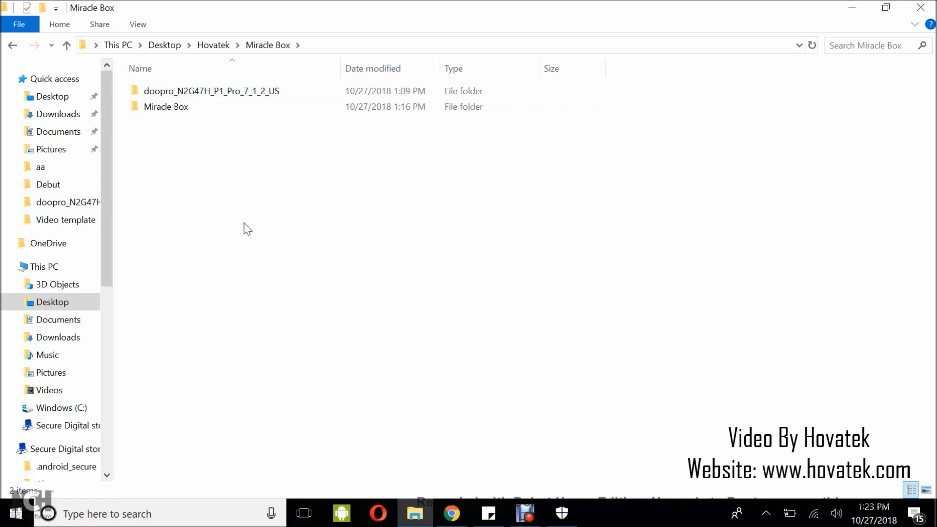
- Launch the Miracle Box_Cracked 2.58 application from the inner Miracle Box folder and reposition its window
{"action": "double_click", "coordinate": [178, 108]}
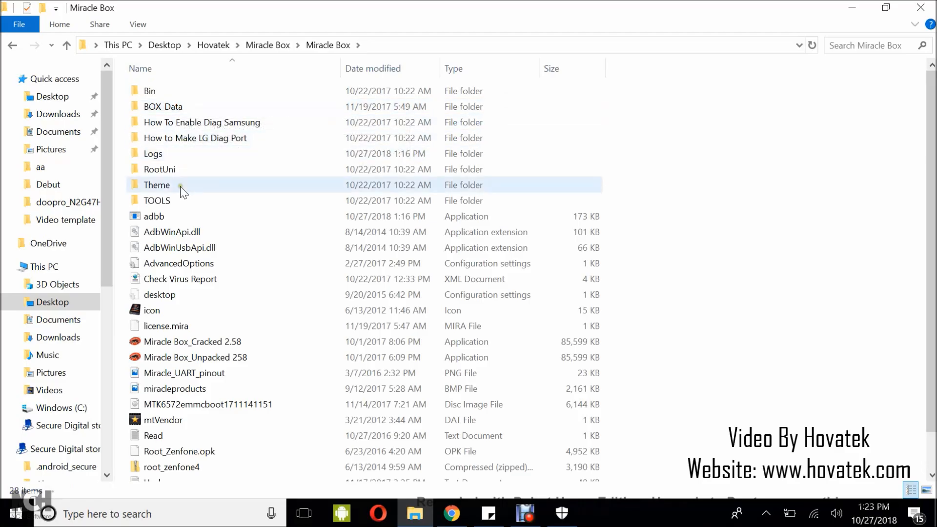
{"action": "left_click", "coordinate": [185, 342]}
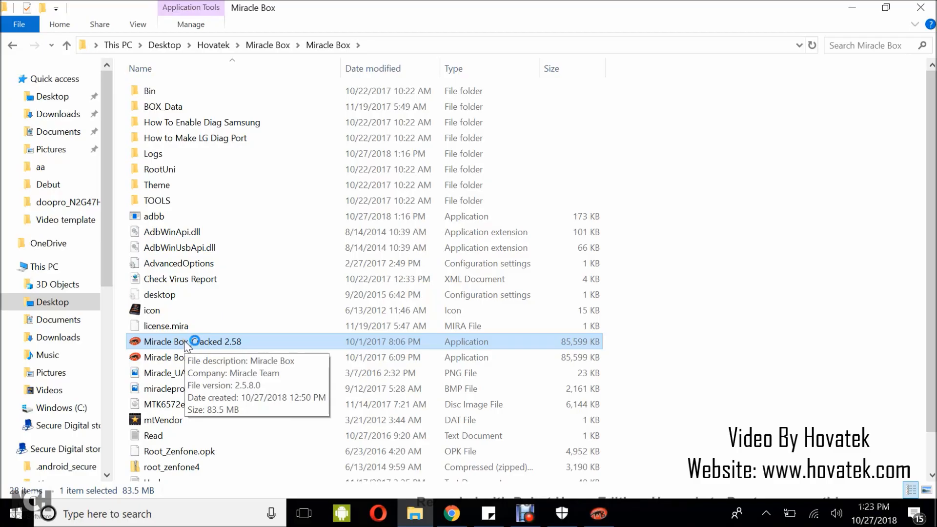
{"action": "left_click", "coordinate": [760, 279]}
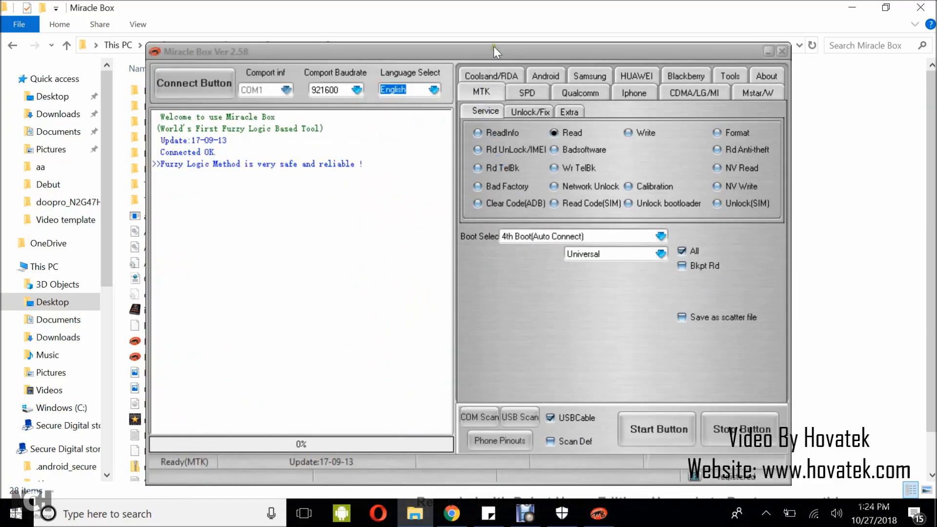
{"action": "left_click_drag", "start_coordinate": [497, 48], "coordinate": [530, 66]}
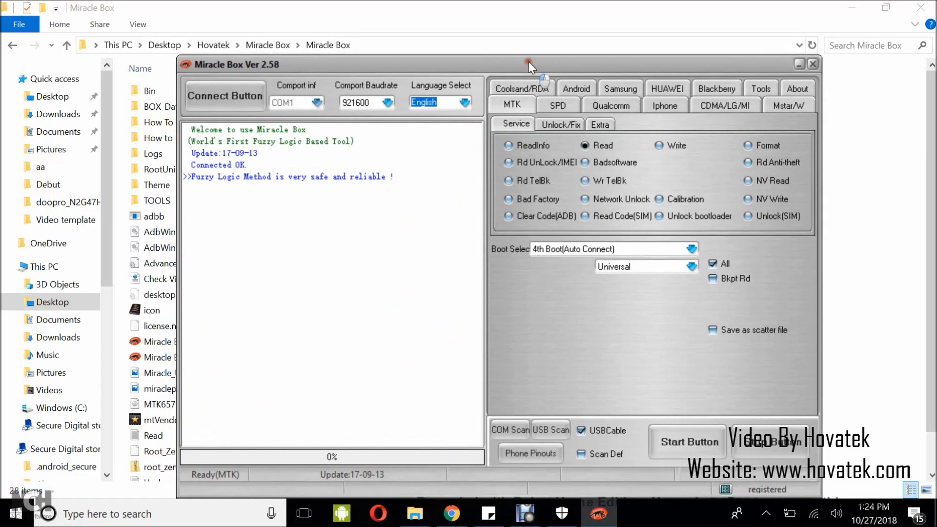
- Bring up the Qualcomm flashing options for writing flash files and check the available phone ports
{"action": "left_click", "coordinate": [607, 97]}
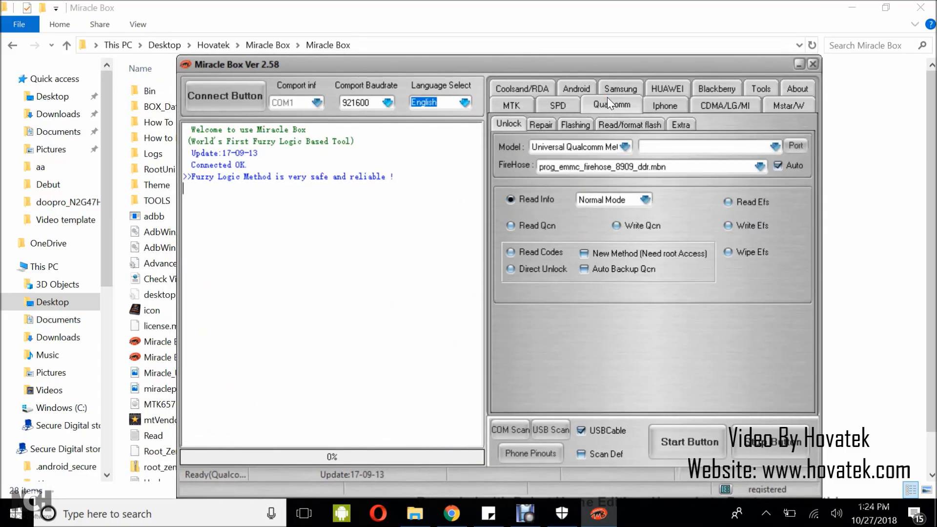
{"action": "left_click", "coordinate": [575, 123]}
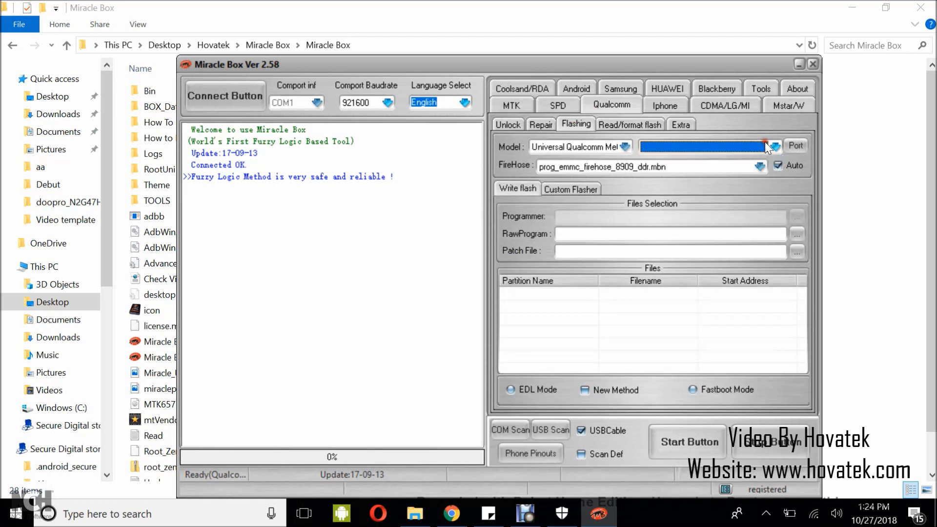
{"action": "left_click", "coordinate": [706, 147]}
{"action": "left_click", "coordinate": [706, 147]}
- Check in Device Manager that the phone is listed under Ports as Qualcomm HS-USB QDLoader 9008, and return to Miracle Box
{"action": "key", "text": "super"}
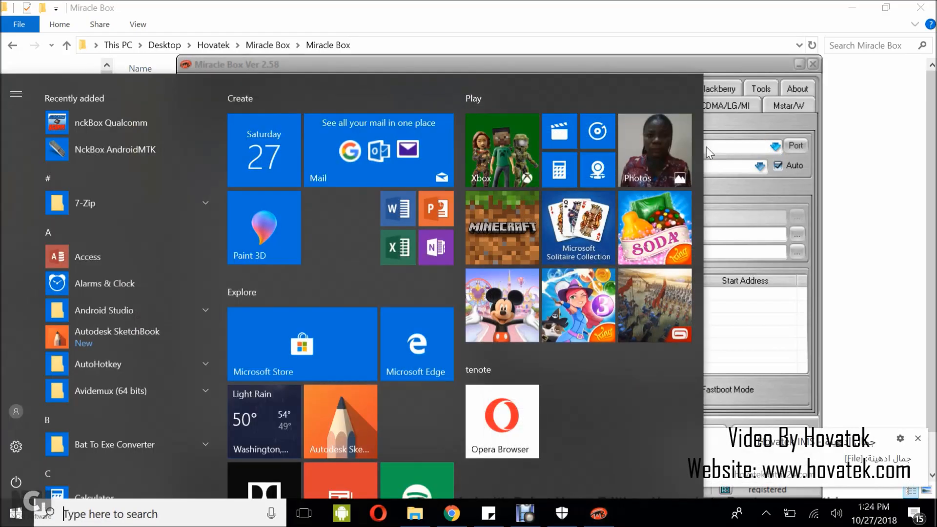
{"action": "type", "text": "devic"}
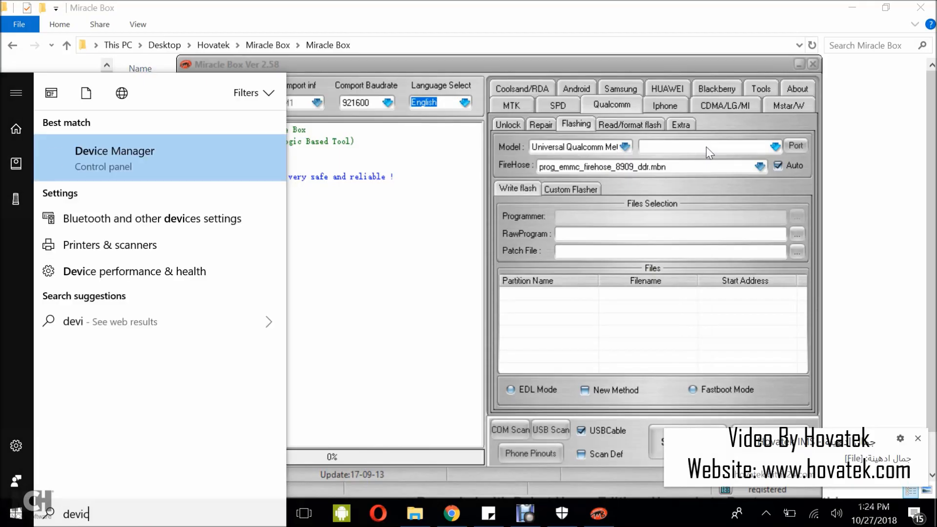
{"action": "type", "text": "e manager"}
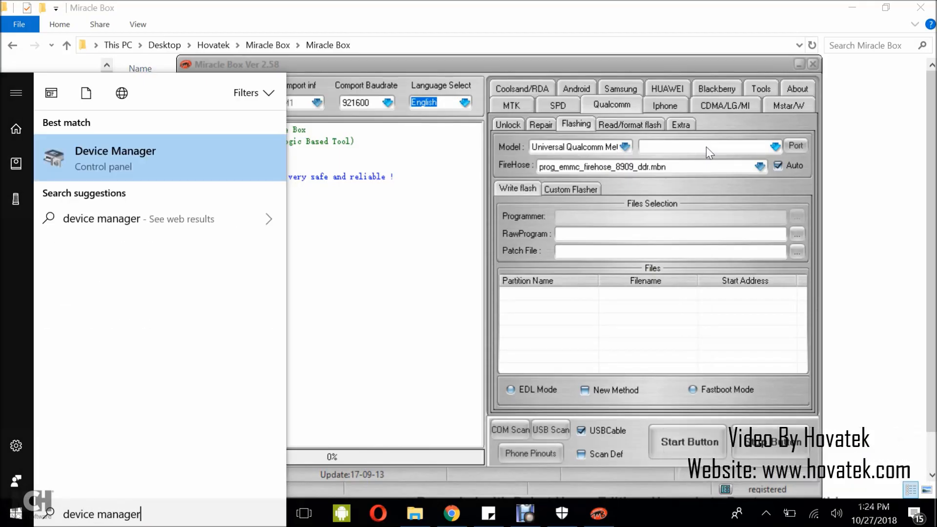
{"action": "left_click", "coordinate": [109, 154]}
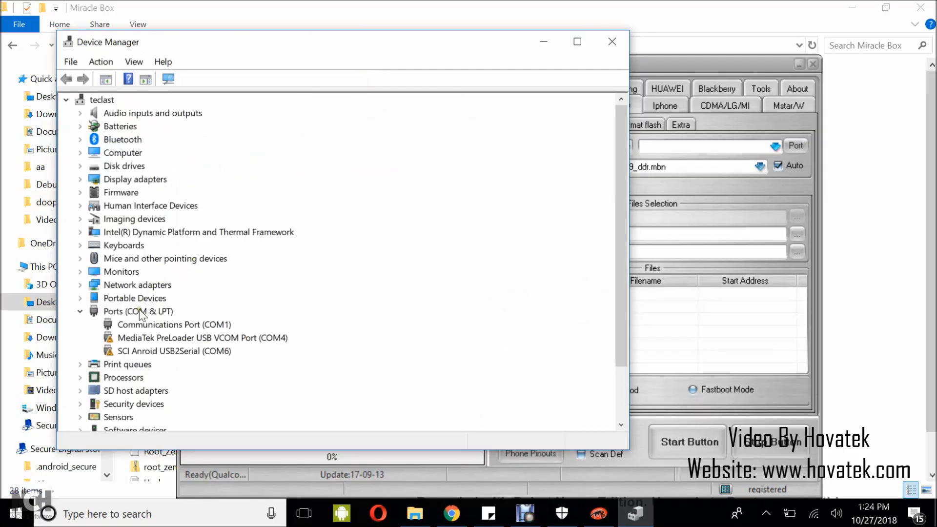
{"action": "left_click", "coordinate": [140, 313]}
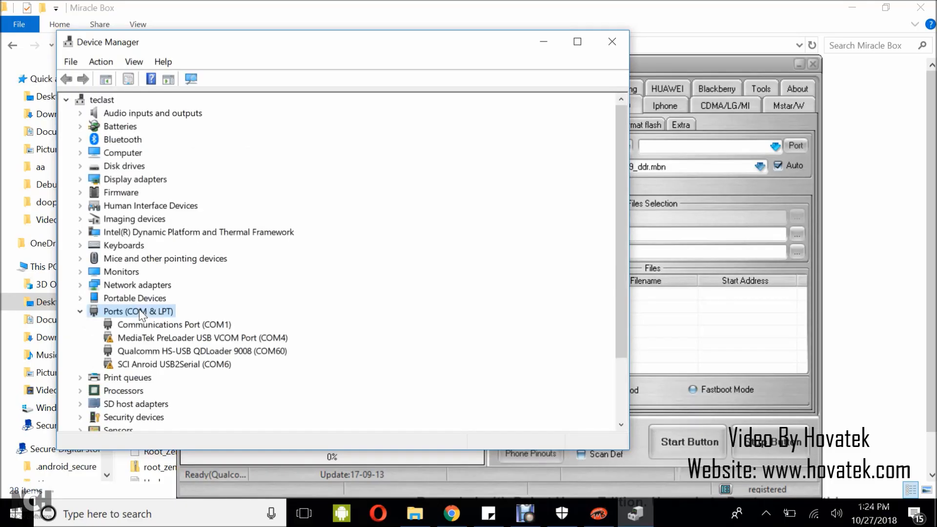
{"action": "left_click", "coordinate": [228, 351]}
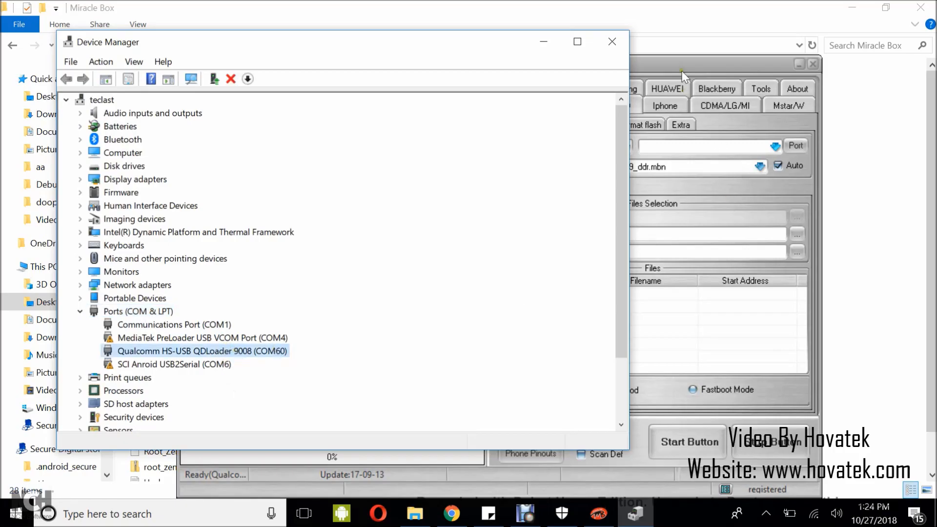
{"action": "left_click", "coordinate": [543, 42]}
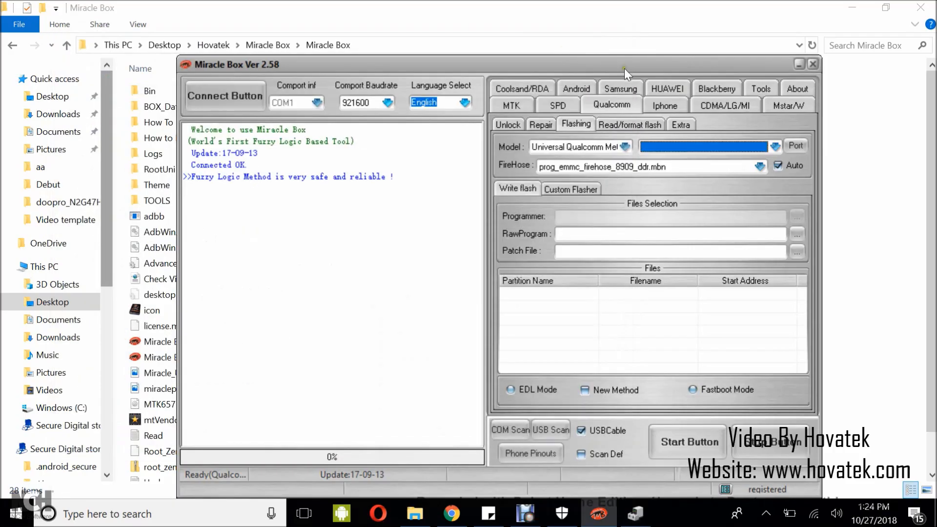
- Detect the connected phone's Qualcomm HS-USB QDLoader port and turn off automatic FireHose selection
{"action": "left_click", "coordinate": [792, 148]}
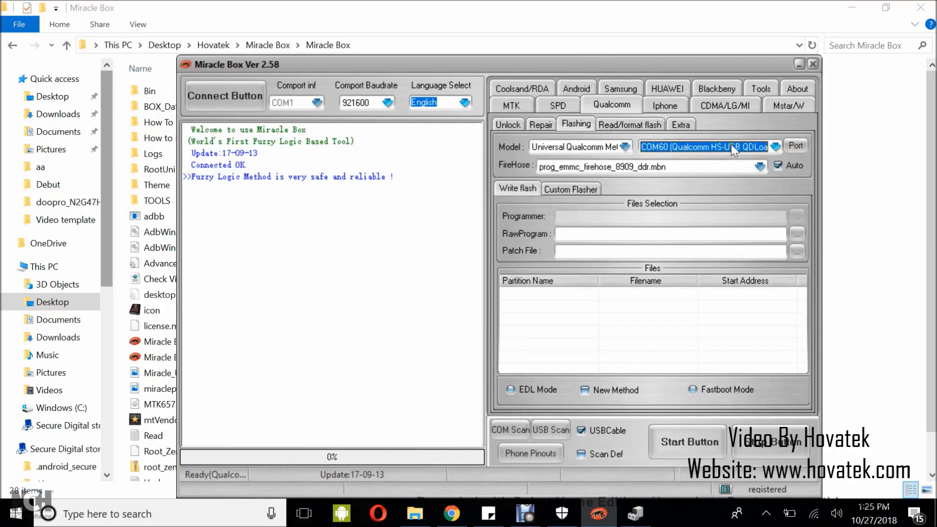
{"action": "left_click", "coordinate": [778, 165]}
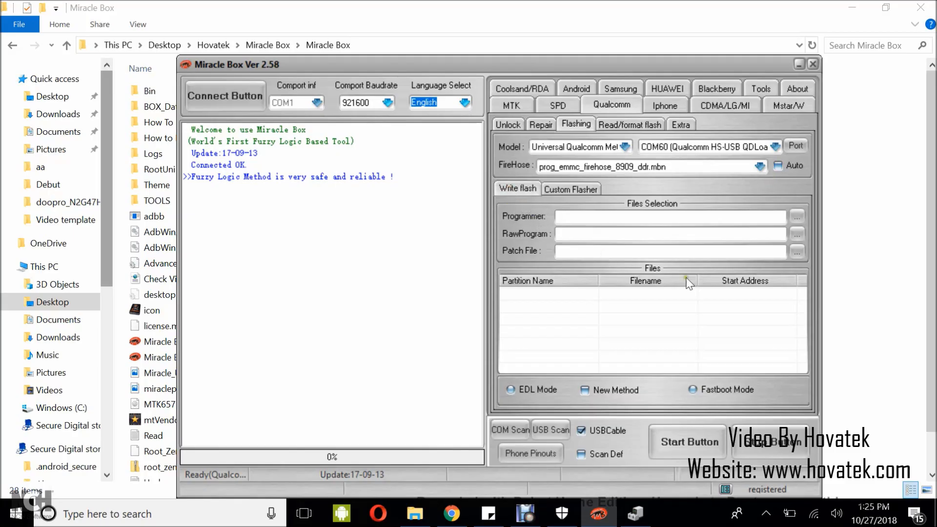
- Load prog_emmc_firehose_8909_ddr.mbn from the doopro_N2G47H_P1_Pro_7_1_2_US folder as the flash programmer
{"action": "left_click", "coordinate": [797, 215]}
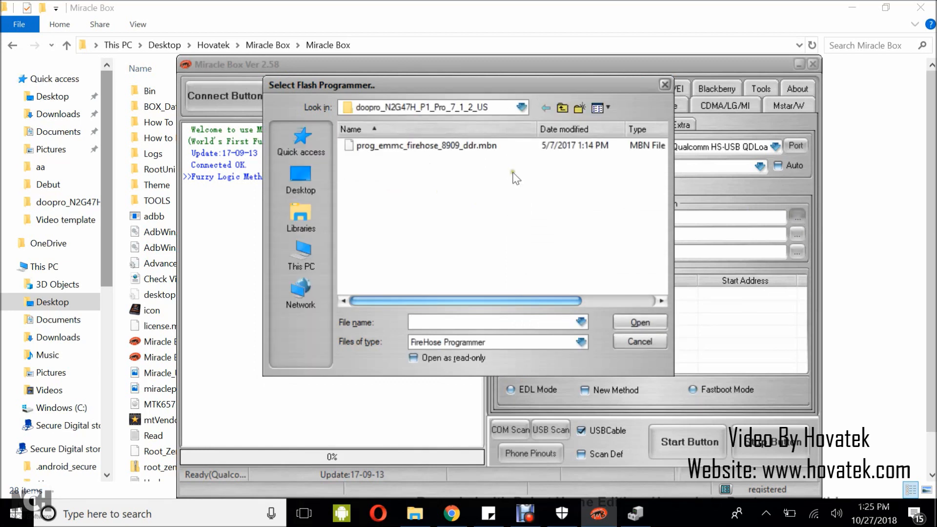
{"action": "left_click", "coordinate": [561, 108]}
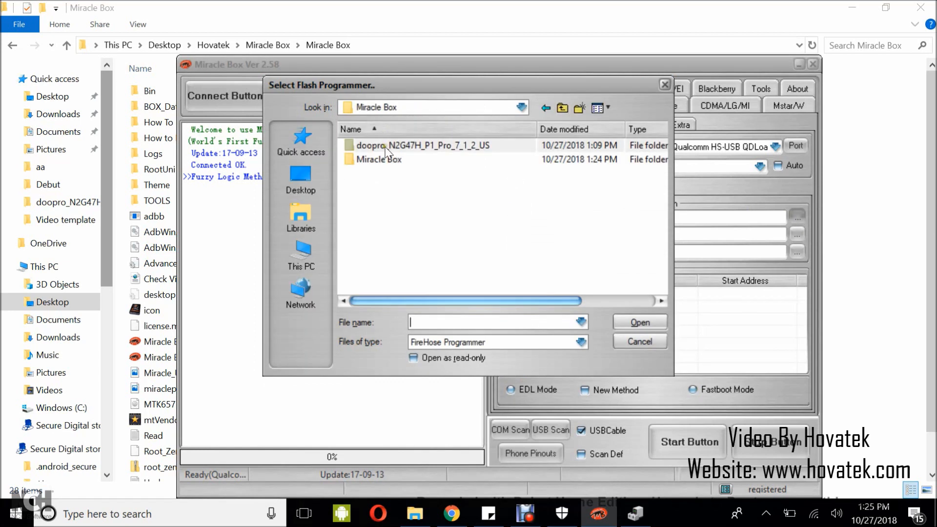
{"action": "double_click", "coordinate": [389, 155]}
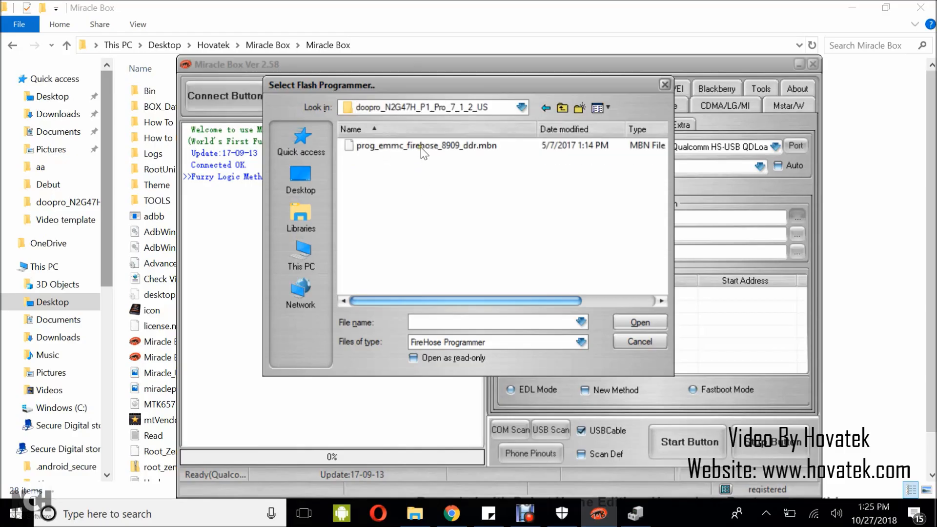
{"action": "left_click", "coordinate": [420, 147]}
{"action": "left_click", "coordinate": [633, 320]}
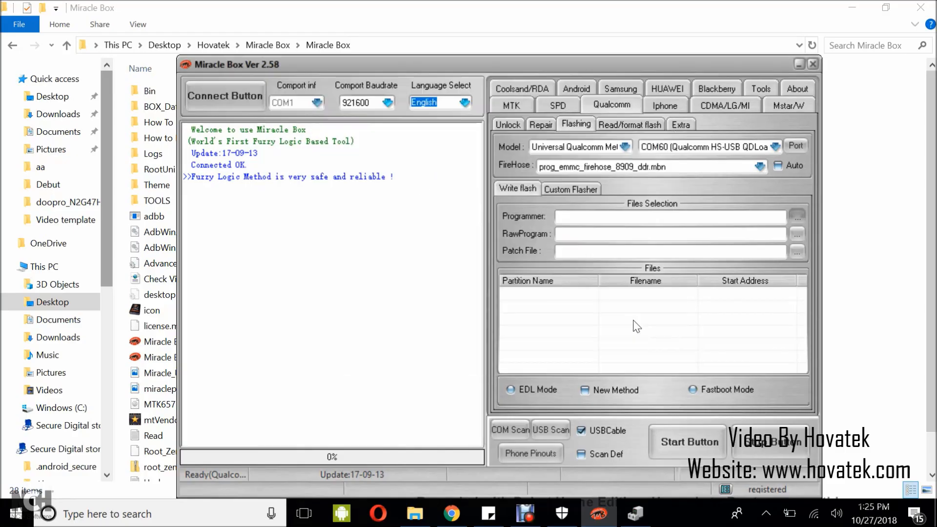
- Load rawprogram0 as the RawProgram file and patch0 as the patch file from the firmware folder
{"action": "left_click", "coordinate": [795, 232]}
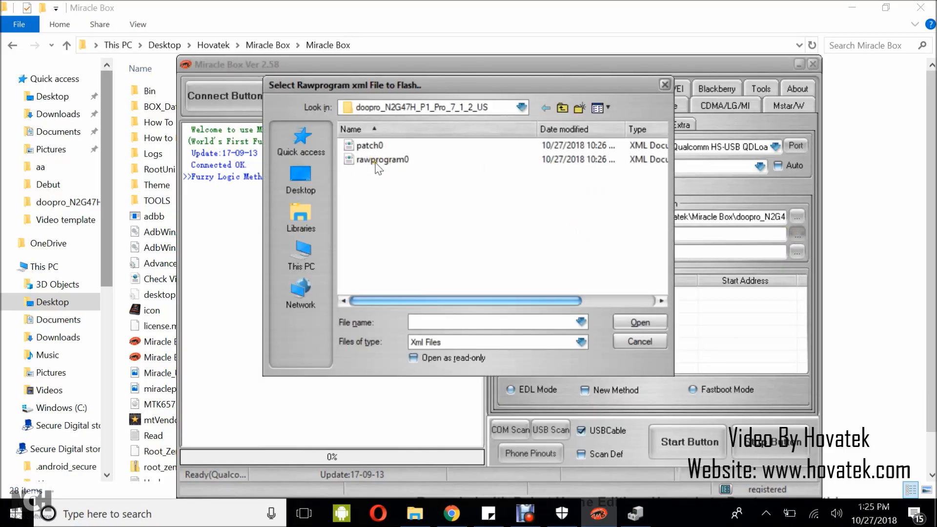
{"action": "left_click", "coordinate": [381, 168]}
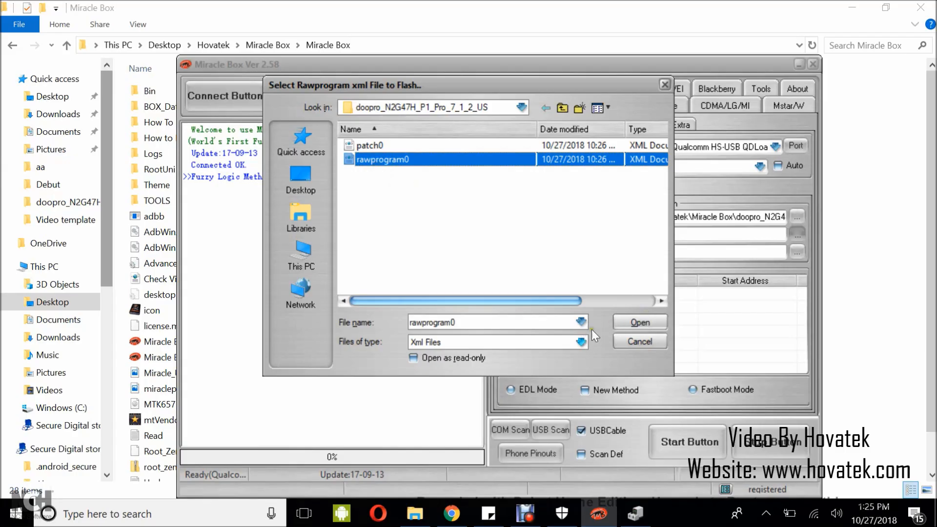
{"action": "left_click", "coordinate": [620, 322]}
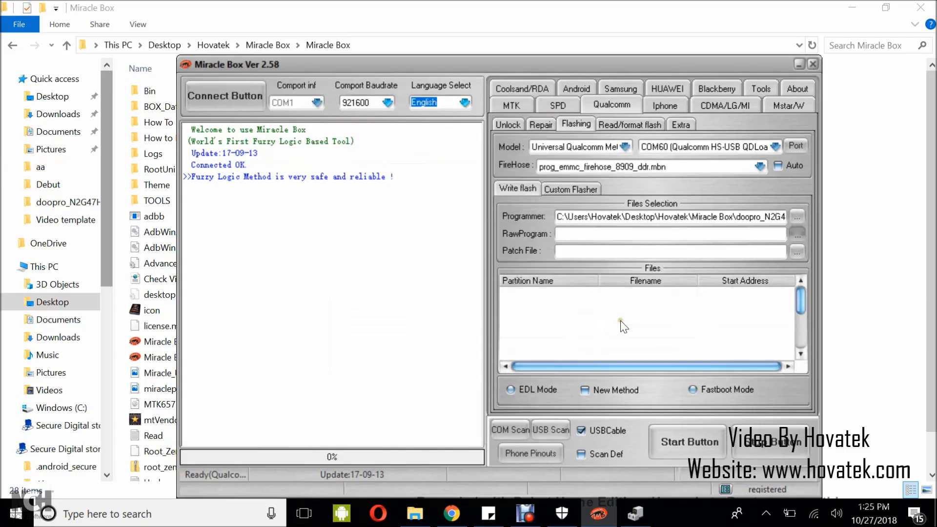
{"action": "left_click", "coordinate": [796, 251]}
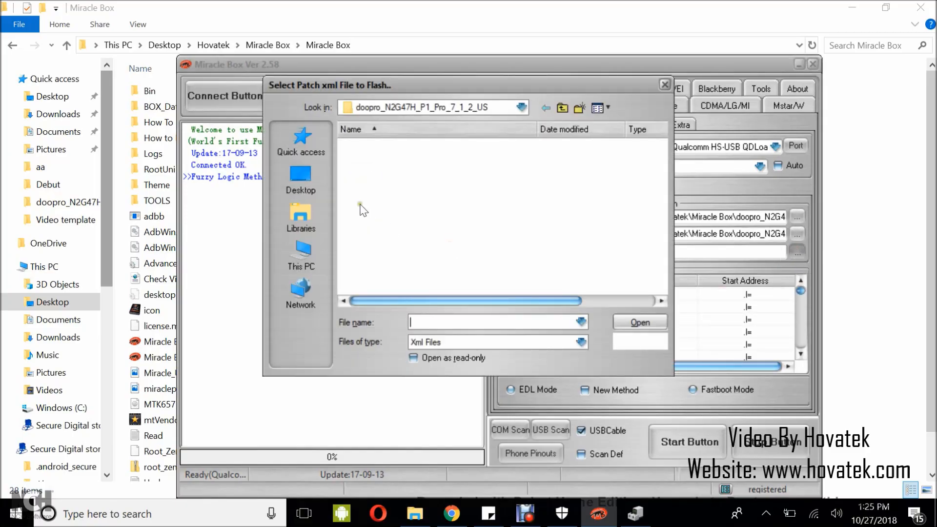
{"action": "left_click", "coordinate": [369, 145]}
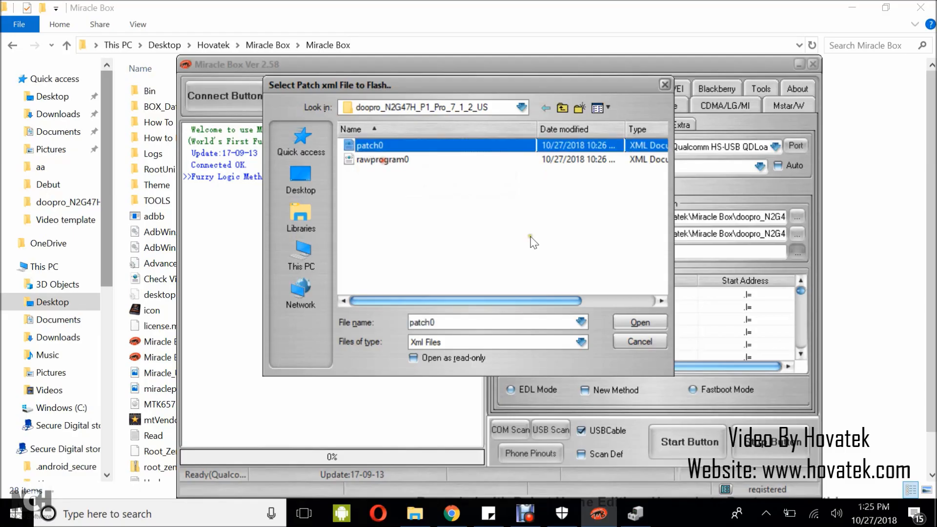
{"action": "left_click", "coordinate": [639, 323]}
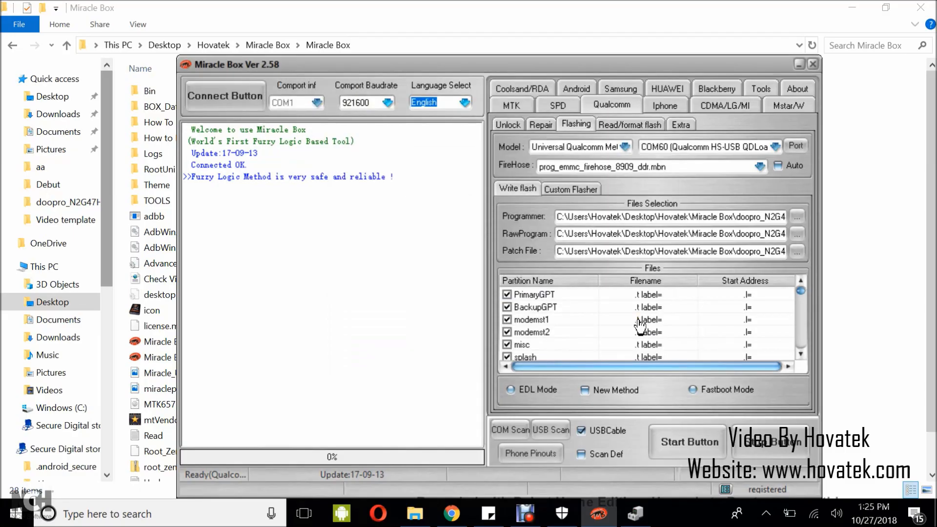
- Review the partition list, choose EDL Mode and start flashing the firmware to the phone
{"action": "scroll", "coordinate": [743, 318], "scroll_direction": "down", "scroll_amount": 5}
{"action": "scroll", "coordinate": [743, 318], "scroll_direction": "down", "scroll_amount": 10}
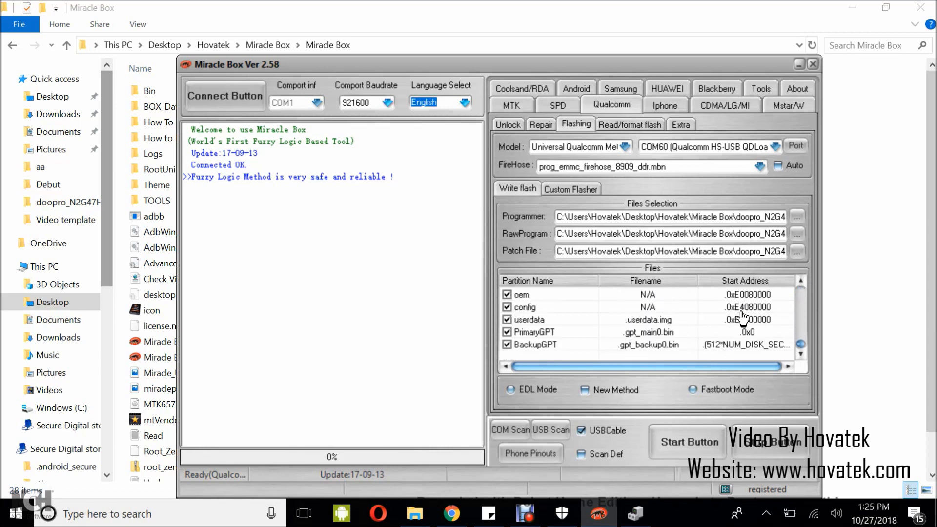
{"action": "scroll", "coordinate": [558, 330], "scroll_direction": "up", "scroll_amount": 10}
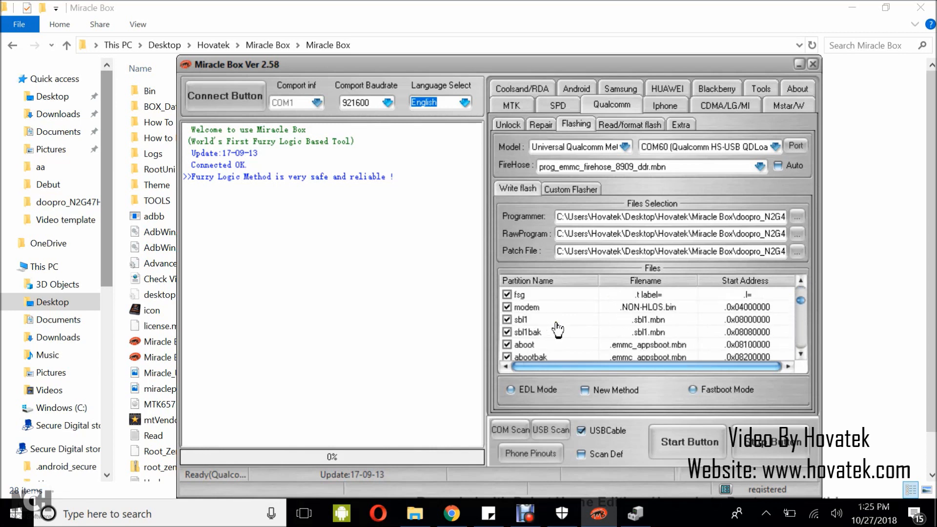
{"action": "scroll", "coordinate": [557, 328], "scroll_direction": "up", "scroll_amount": 3}
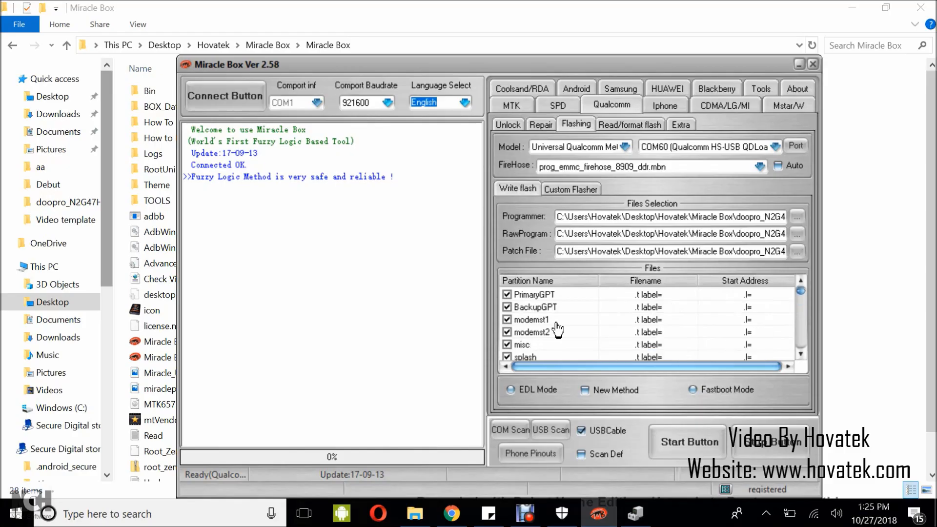
{"action": "left_click", "coordinate": [509, 391]}
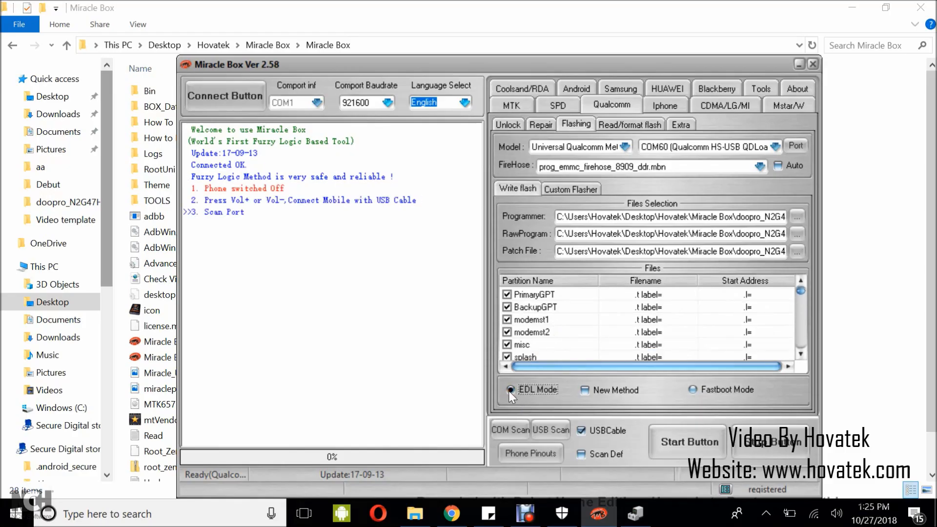
{"action": "left_click", "coordinate": [686, 449]}
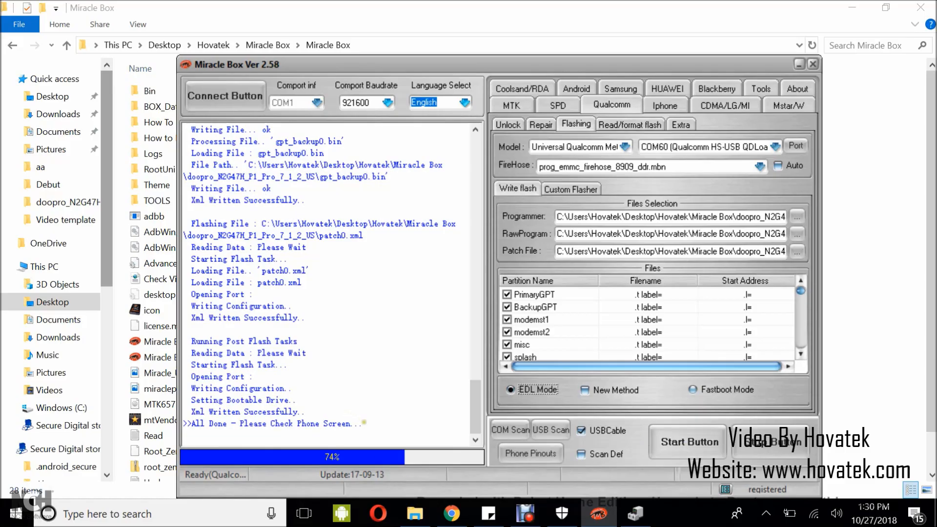
- Check the last lines of the flashing log for the outcome of the firmware flash
{"action": "left_click_drag", "start_coordinate": [365, 423], "coordinate": [183, 423]}
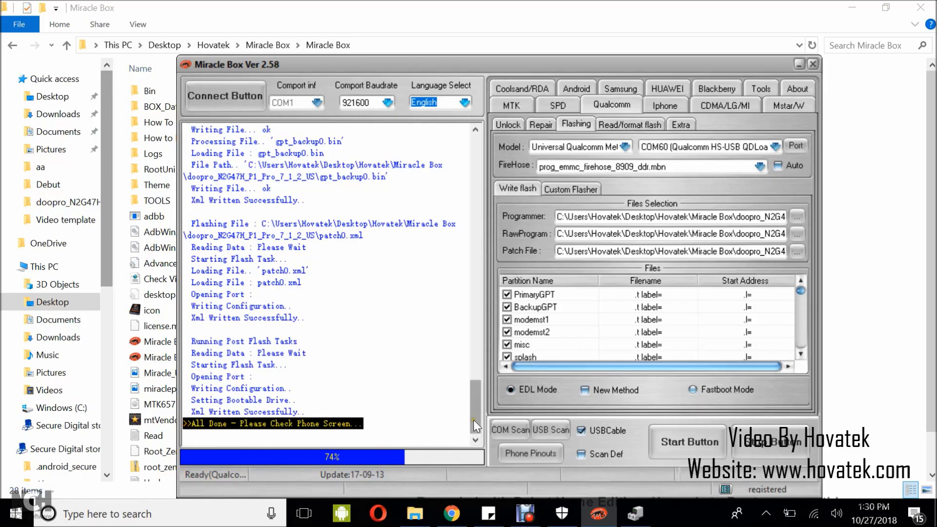
{"action": "left_click_drag", "start_coordinate": [474, 420], "coordinate": [473, 418]}
{"action": "left_click", "coordinate": [422, 420]}
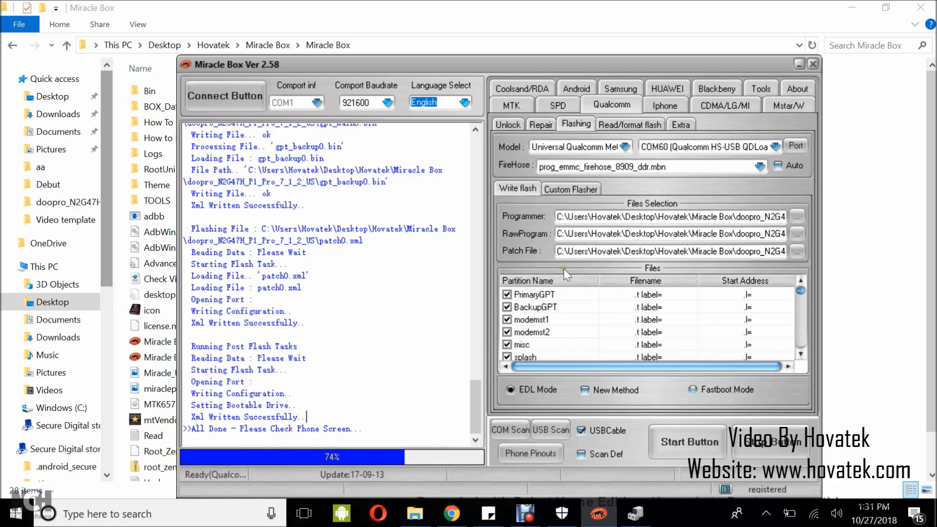
- In the Custom Flasher, turn off Auto Programmer and load prog_emmc_firehose_8909_ddr.mbn as the programmer
{"action": "left_click", "coordinate": [568, 185]}
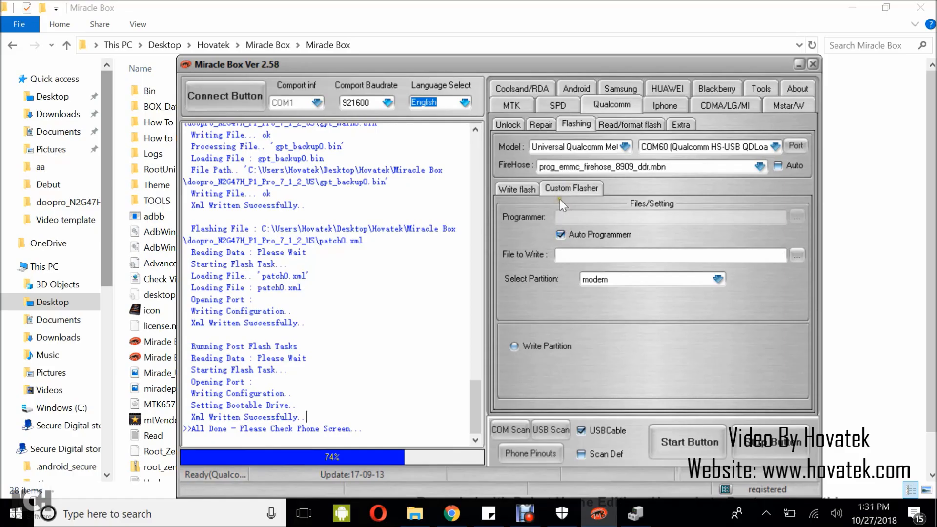
{"action": "left_click", "coordinate": [560, 235]}
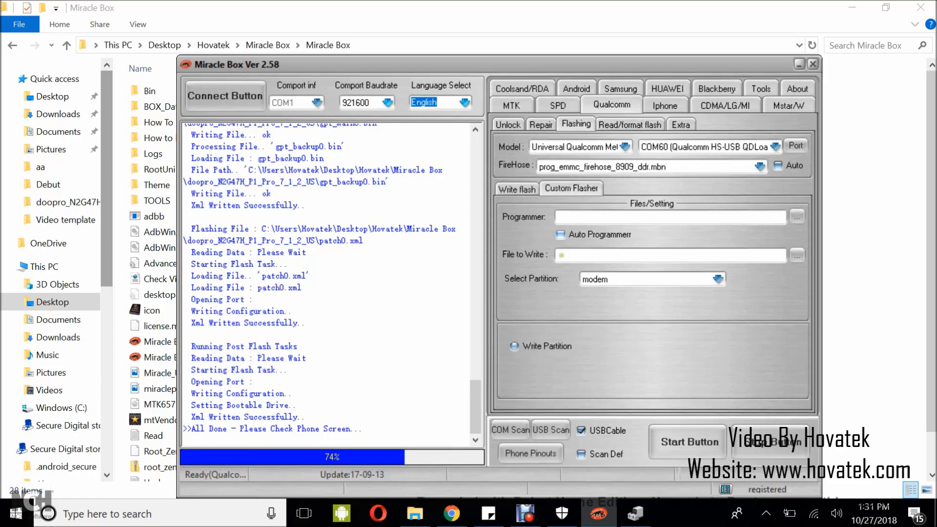
{"action": "left_click", "coordinate": [798, 219]}
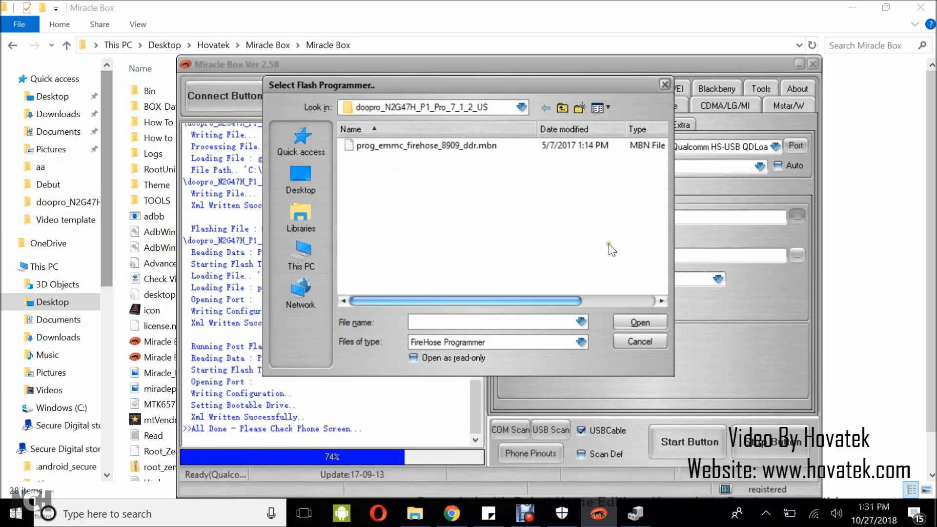
{"action": "left_click", "coordinate": [389, 149]}
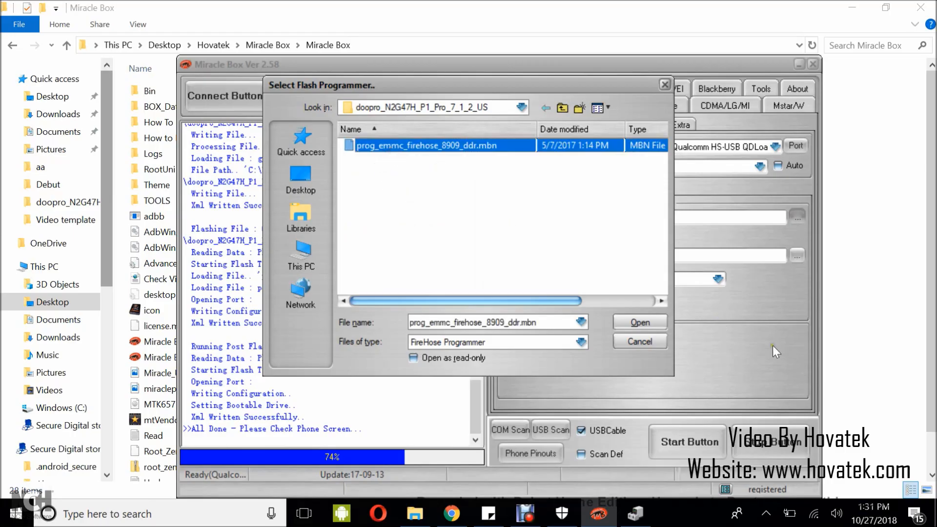
{"action": "left_click", "coordinate": [634, 321]}
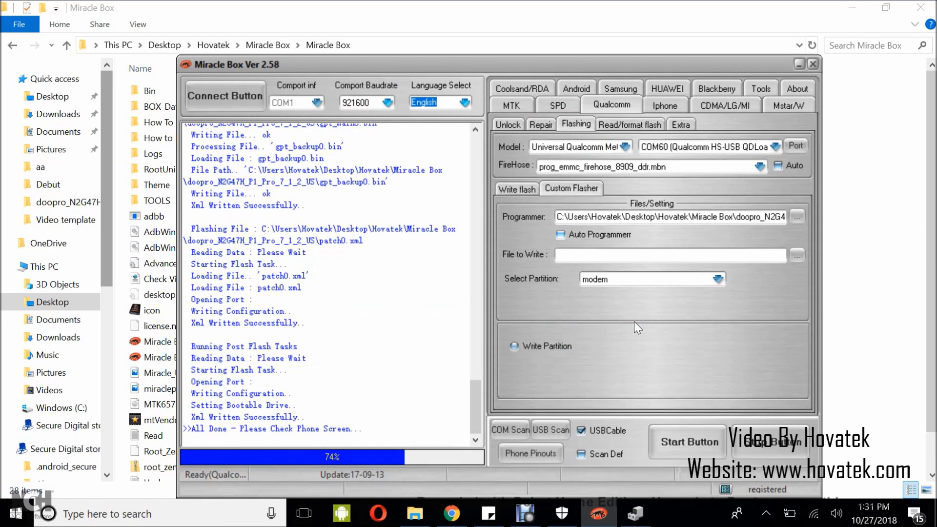
- Load the boot image from the doopro_N2G47H_P1_Pro_7_1_2_US folder as the file to write
{"action": "left_click", "coordinate": [794, 254]}
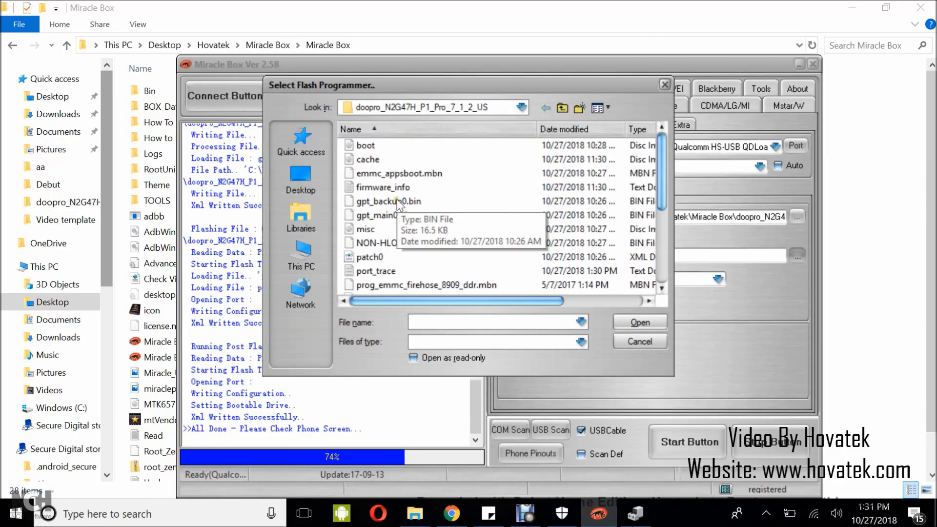
{"action": "left_click", "coordinate": [363, 146]}
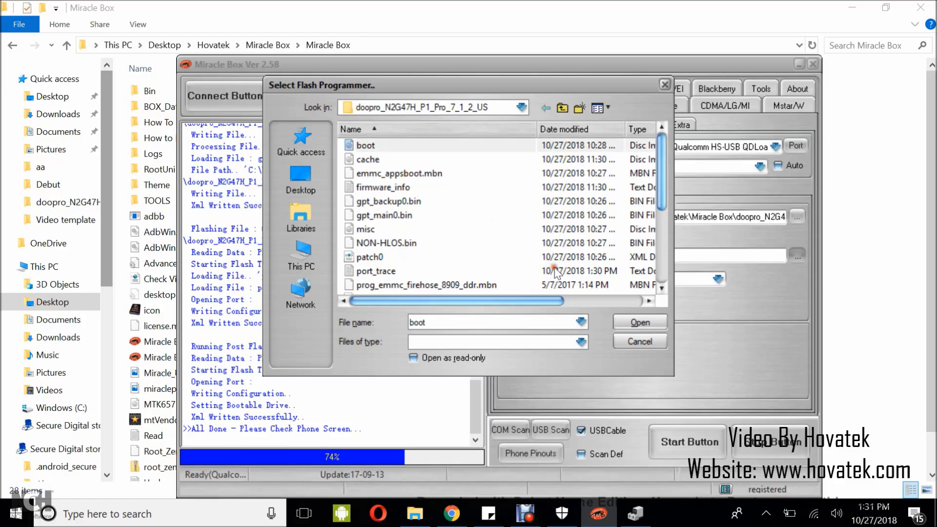
{"action": "left_click", "coordinate": [637, 322]}
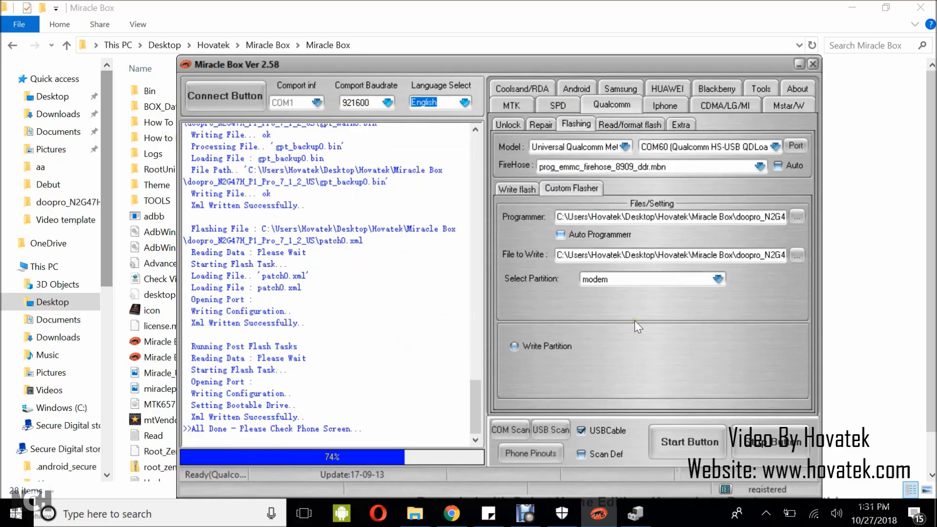
{"action": "left_click", "coordinate": [664, 280]}
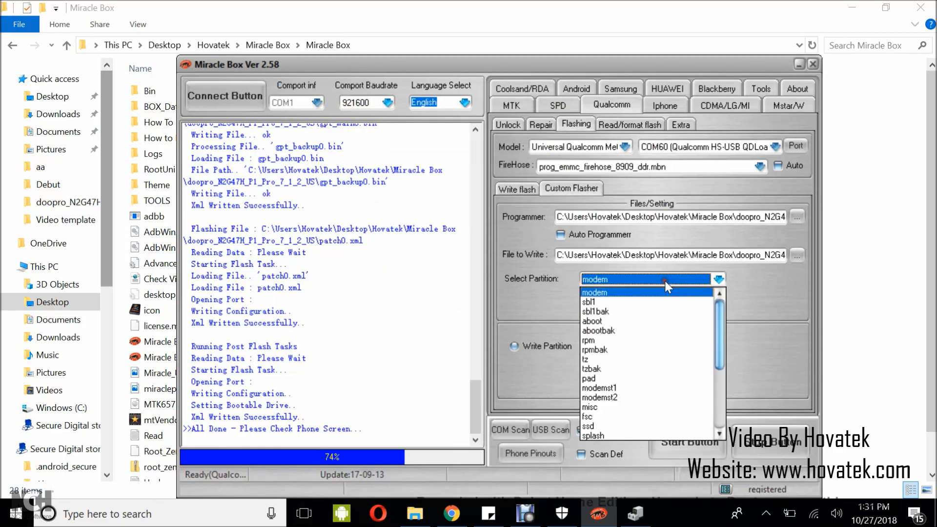
{"action": "left_click_drag", "start_coordinate": [716, 344], "coordinate": [716, 399]}
{"action": "left_click", "coordinate": [709, 403]}
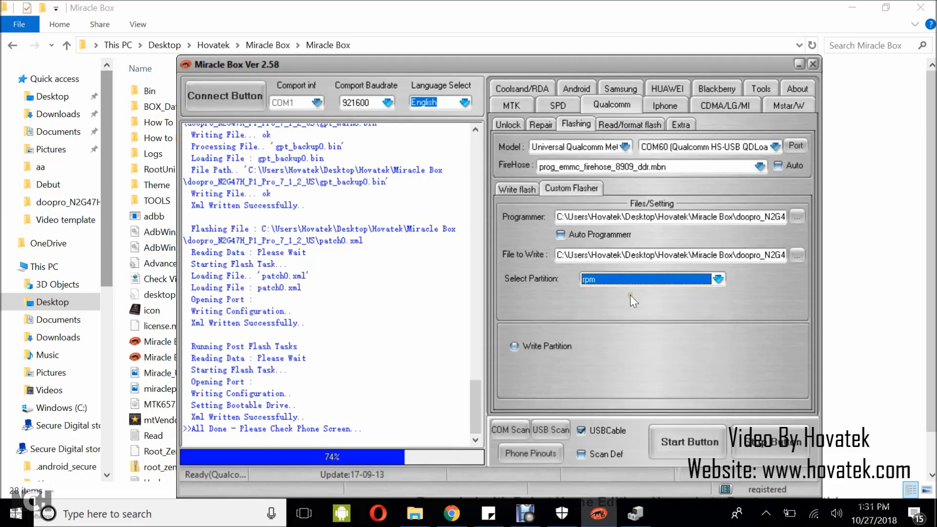
- Select boot as the target partition for the custom flash
{"action": "left_click", "coordinate": [651, 276]}
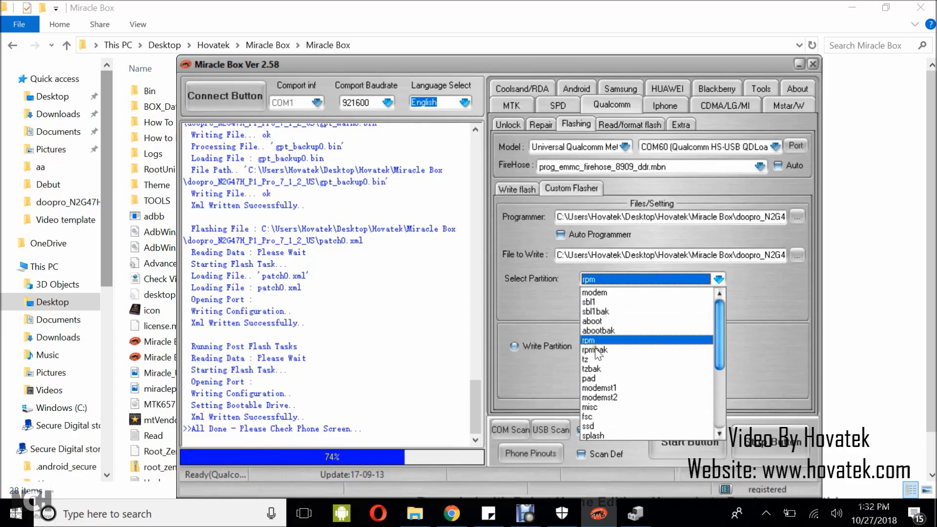
{"action": "scroll", "coordinate": [595, 348], "scroll_direction": "down", "scroll_amount": 3}
{"action": "scroll", "coordinate": [596, 385], "scroll_direction": "down", "scroll_amount": 2}
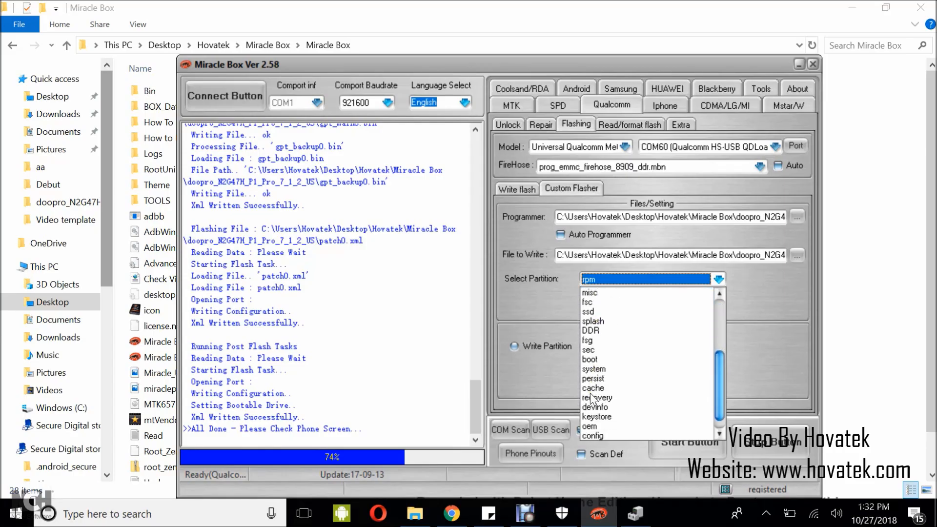
{"action": "scroll", "coordinate": [610, 402], "scroll_direction": "down", "scroll_amount": 1}
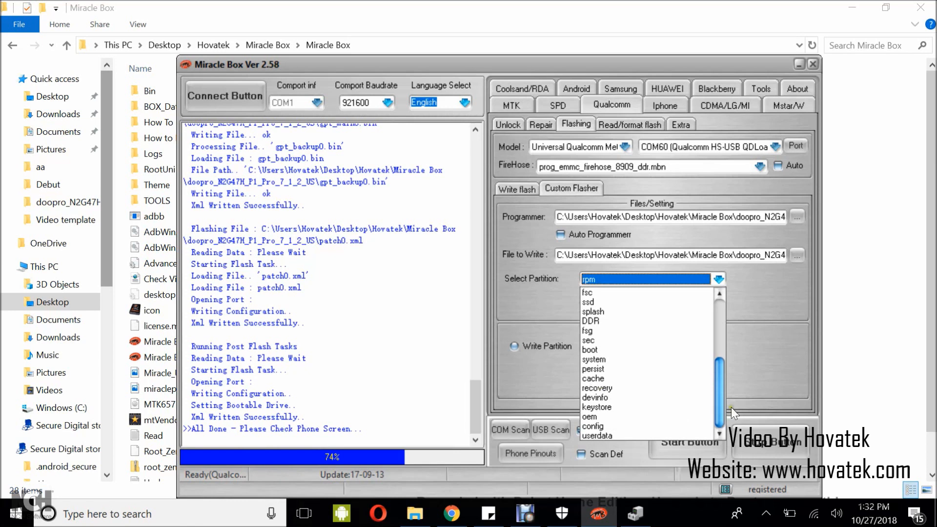
{"action": "left_click_drag", "start_coordinate": [722, 408], "coordinate": [723, 382]}
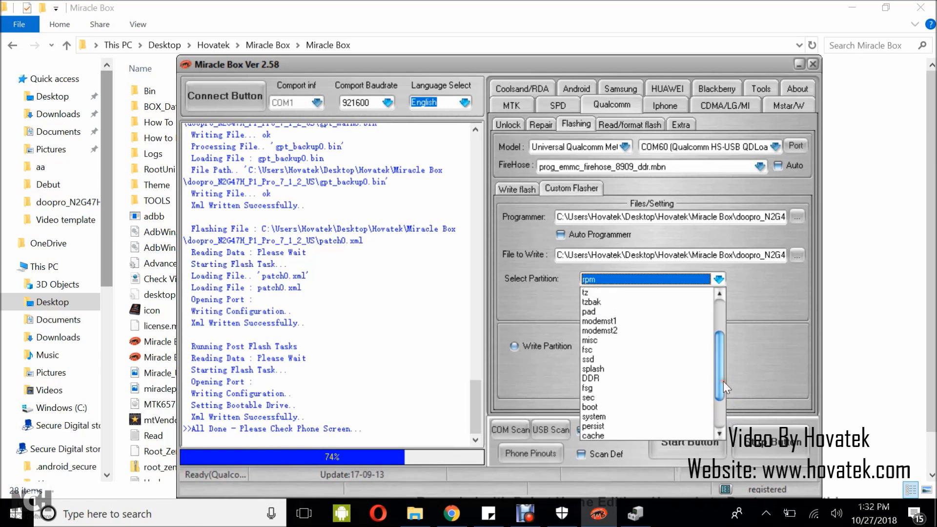
{"action": "left_click", "coordinate": [592, 407]}
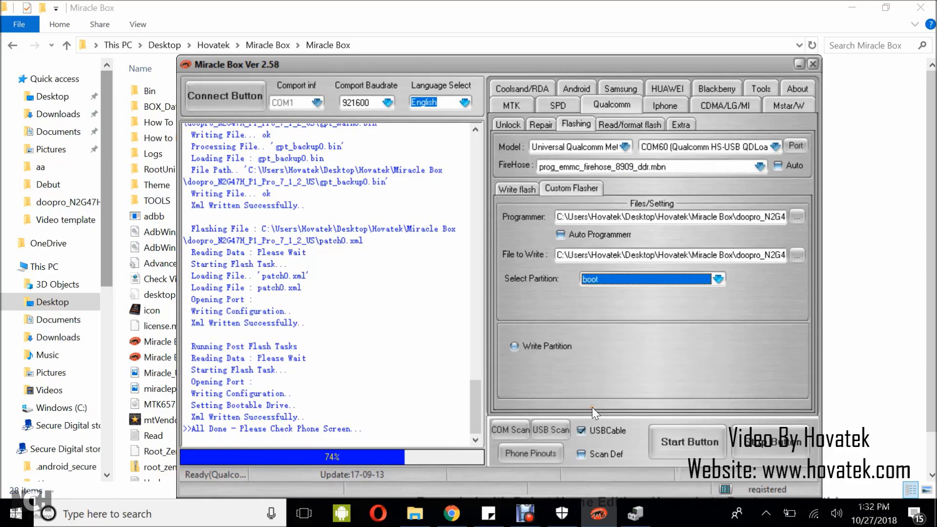
- Choose the Write Partition operation, start writing the boot image to the phone and check the end of the log
{"action": "left_click", "coordinate": [514, 346]}
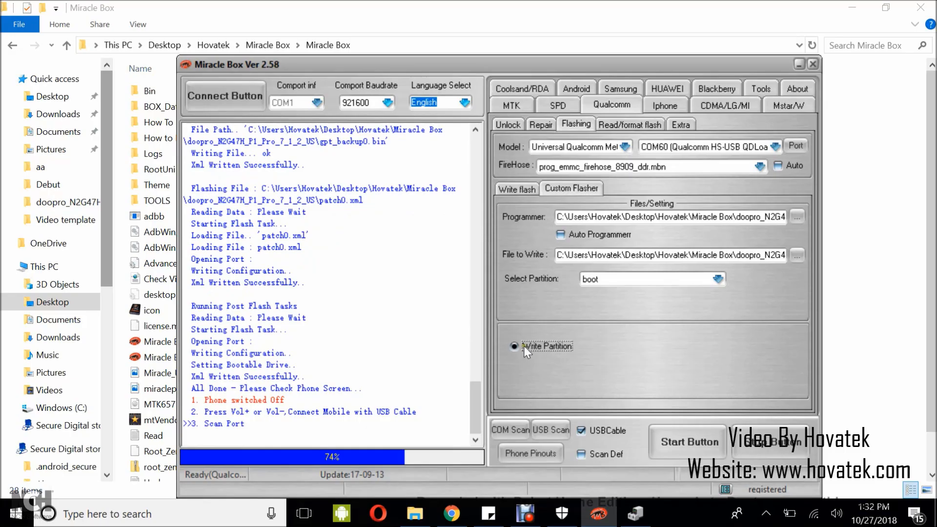
{"action": "left_click", "coordinate": [683, 437]}
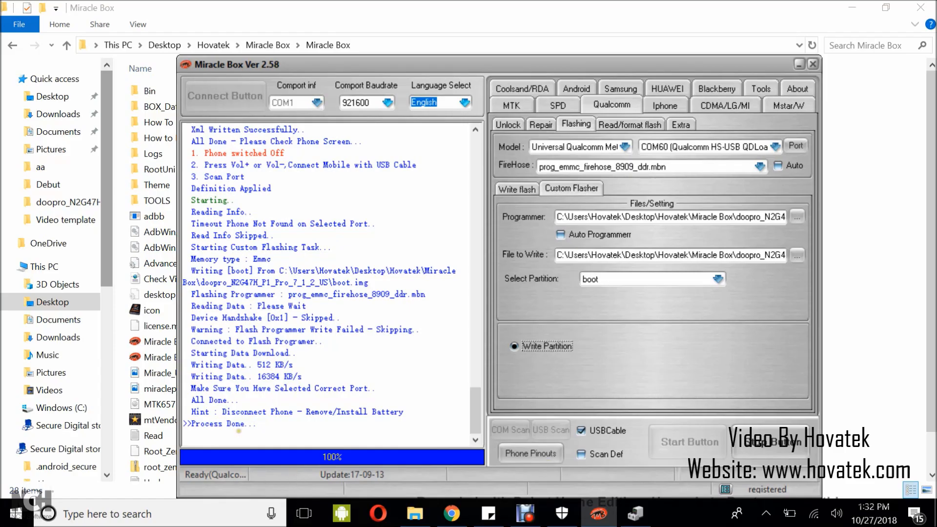
{"action": "mouse_move", "coordinate": [257, 429]}
{"action": "left_mouse_down"}
{"action": "mouse_move", "coordinate": [190, 430]}
{"action": "mouse_move", "coordinate": [166, 419]}
{"action": "left_mouse_up"}
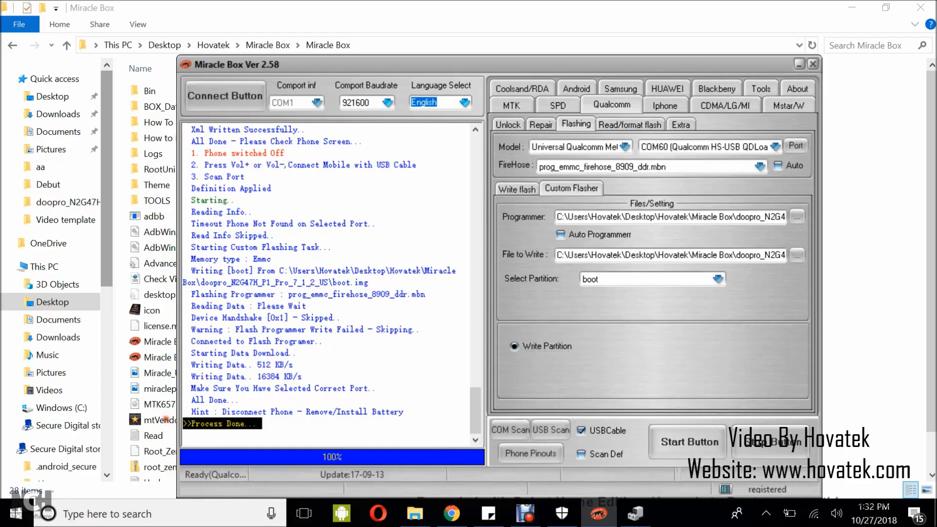